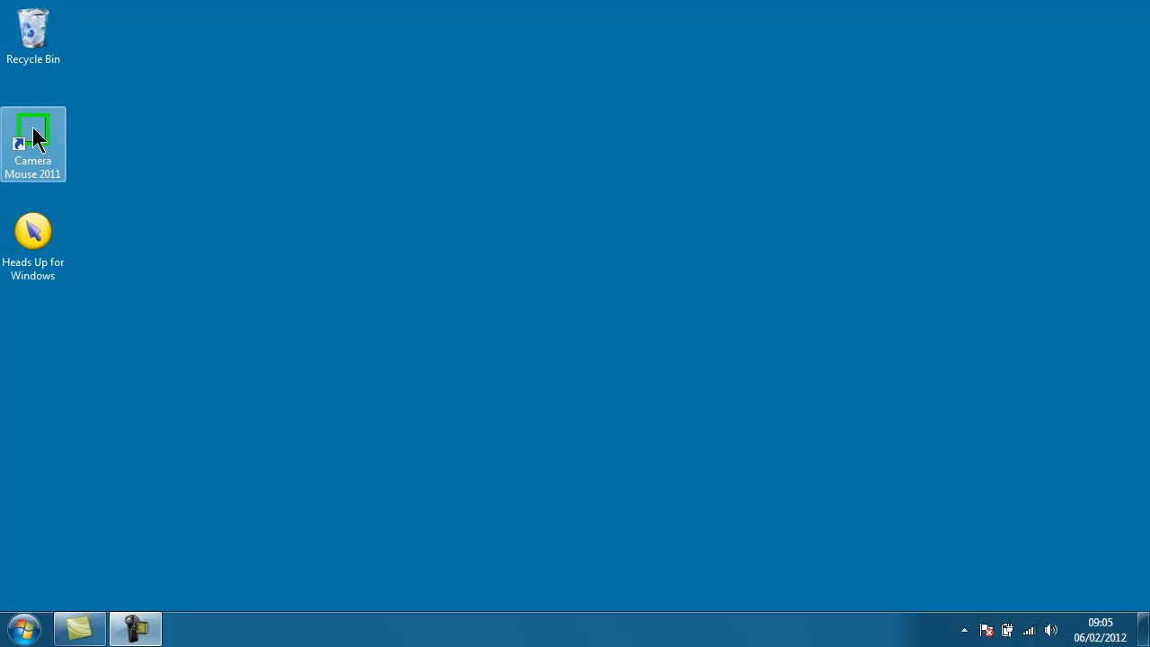
Step: Launch Camera Mouse 2011 and choose Live! Cam Socialize HD (VF0610) as the camera source
double_click(32, 127)
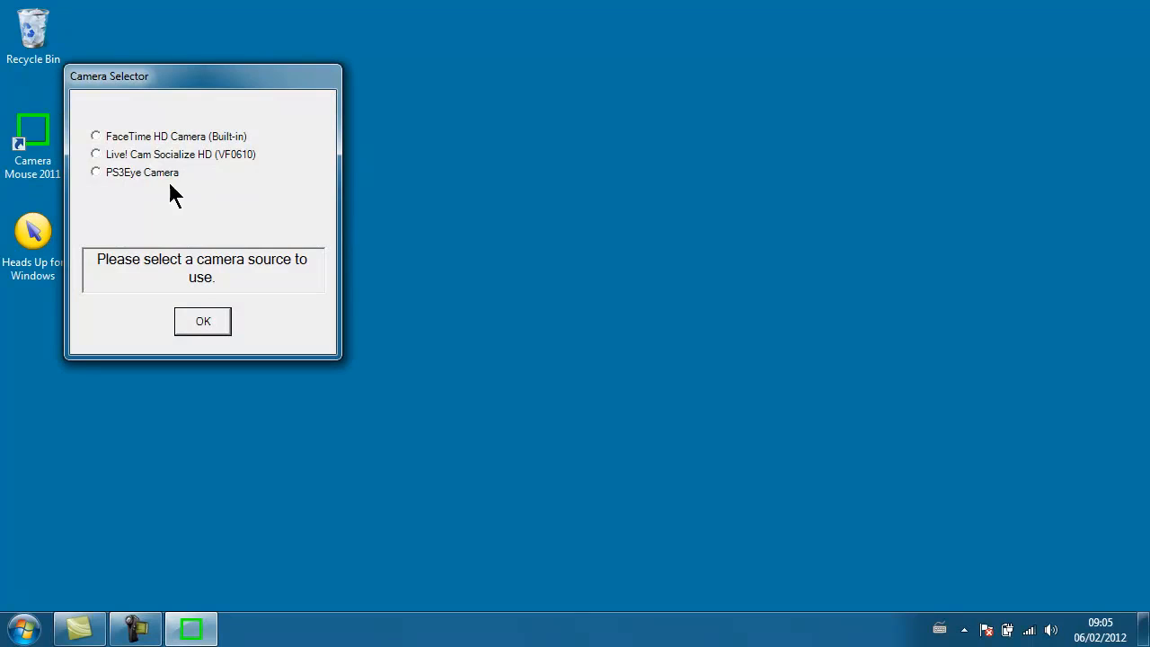
click(95, 153)
click(207, 320)
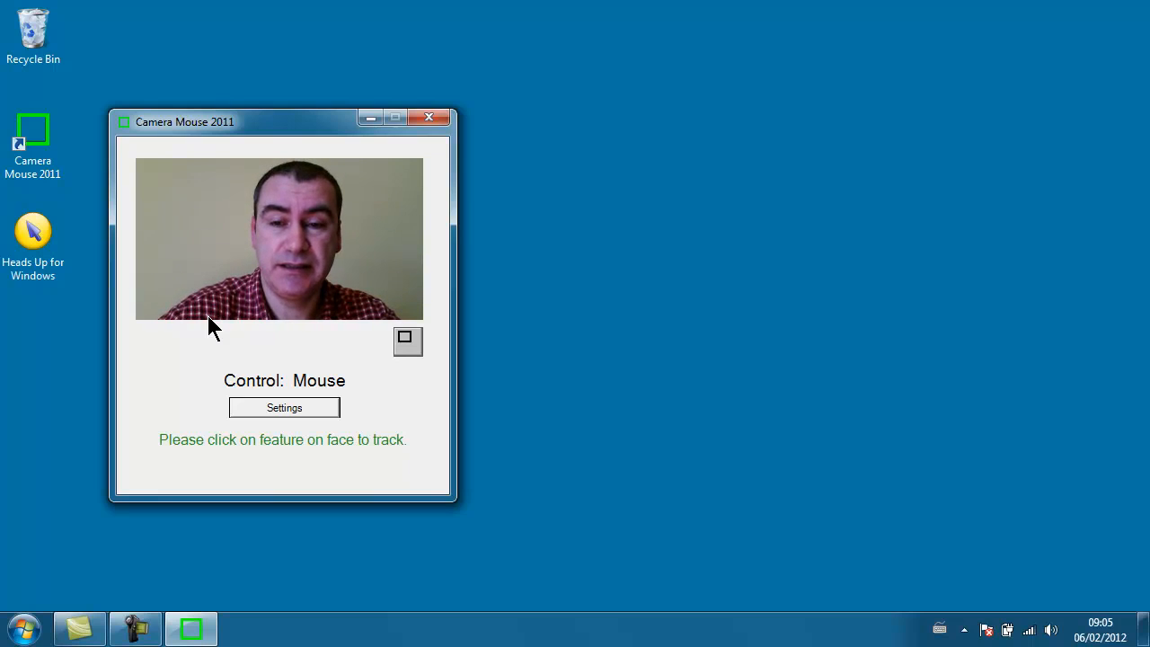
Step: Place the face tracking point between the eyebrows and open the Camera Mouse settings with control back on the mouse
click(288, 210)
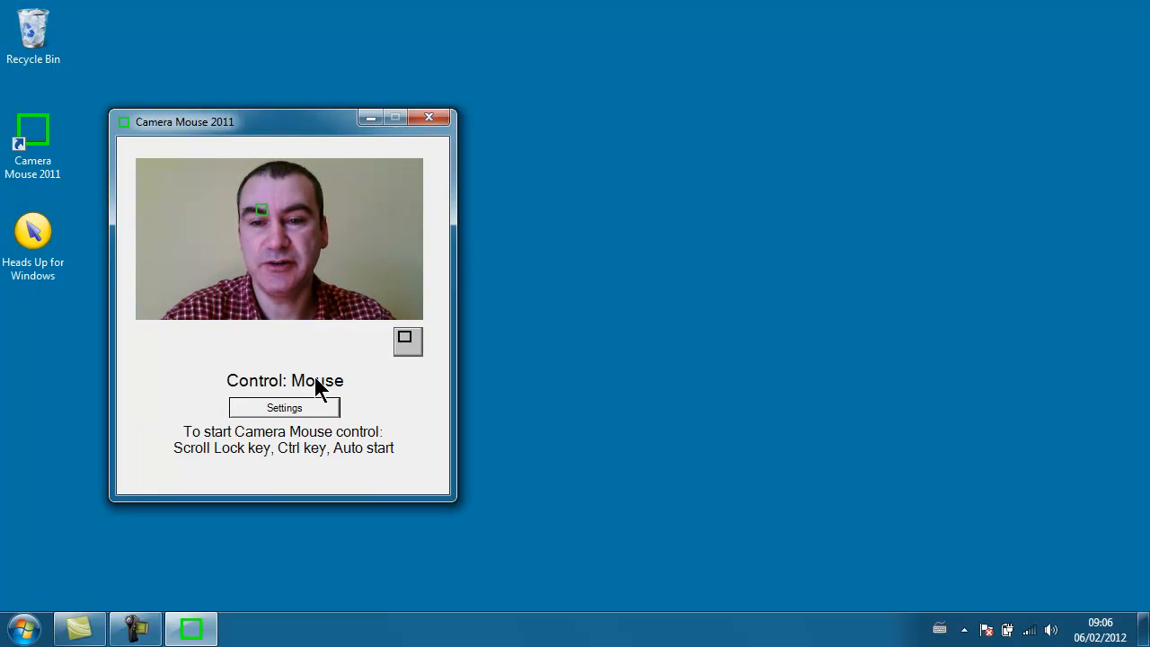
click(281, 212)
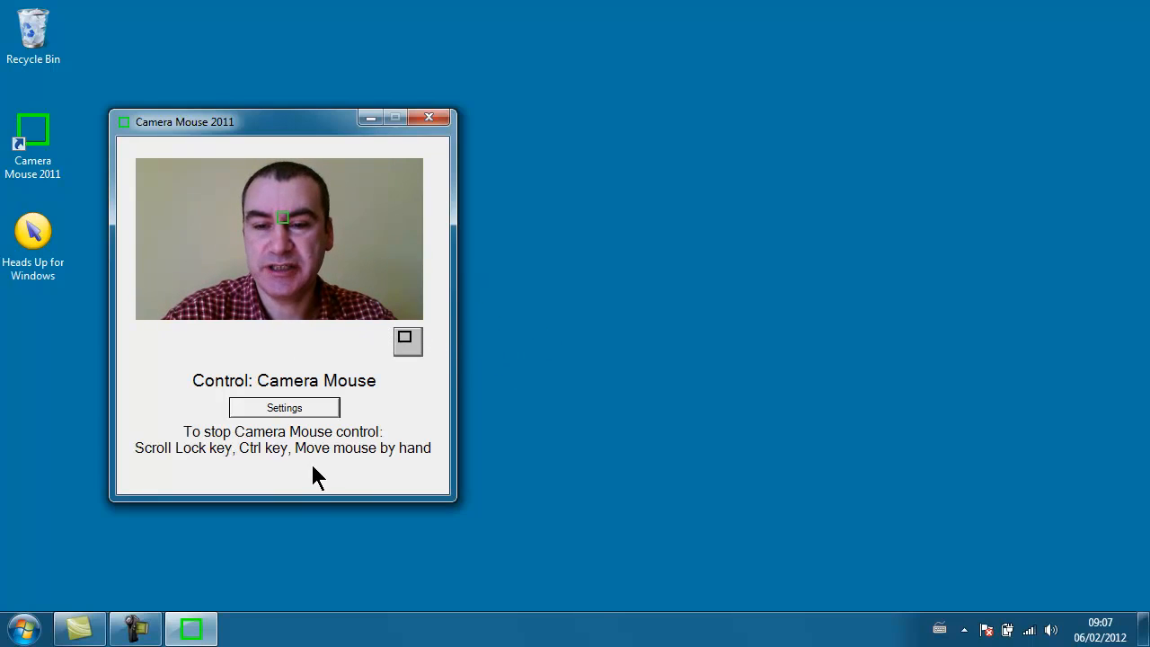
key(ctrl)
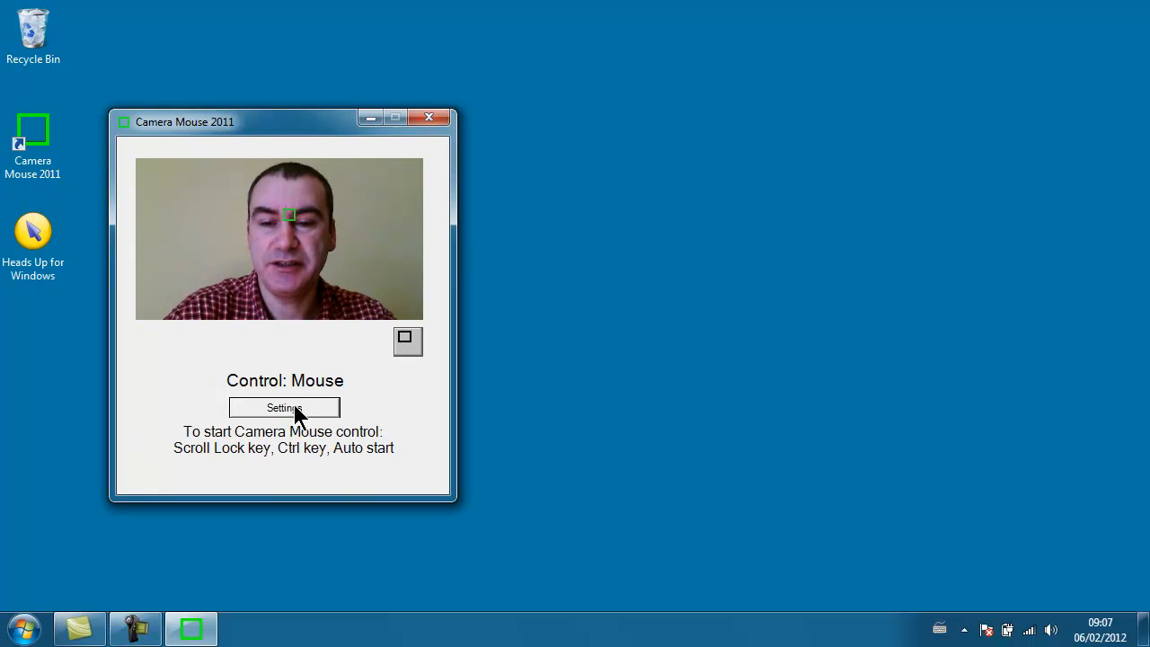
click(294, 409)
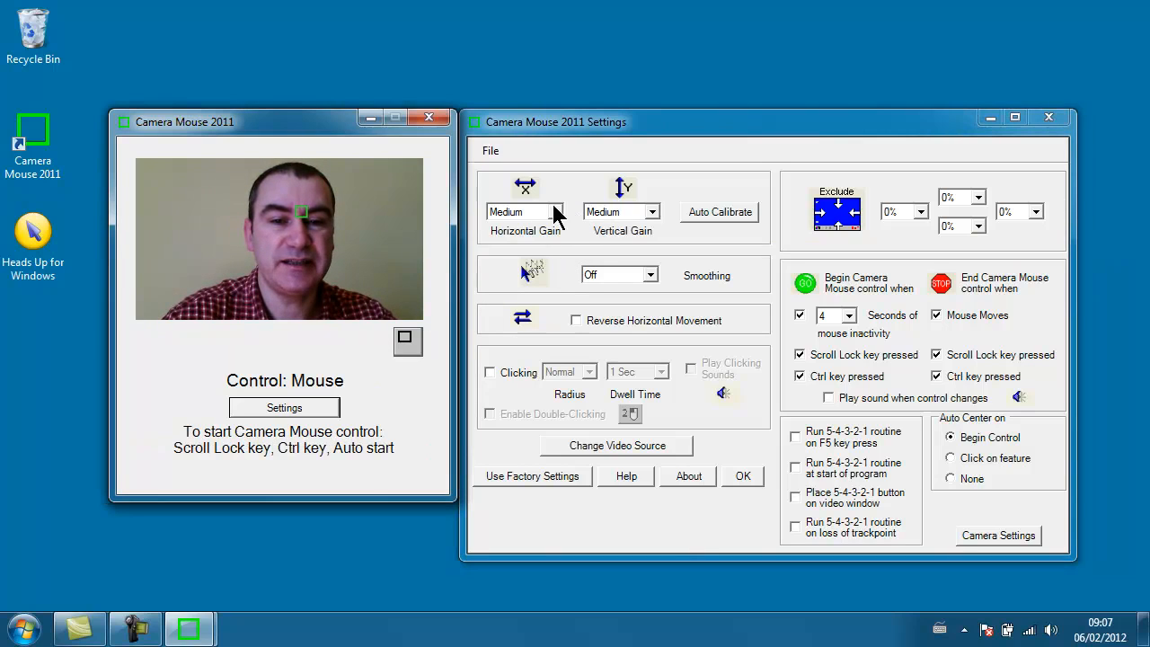
Step: Try the Horizontal Gain at Very High and at Low
click(555, 213)
click(525, 287)
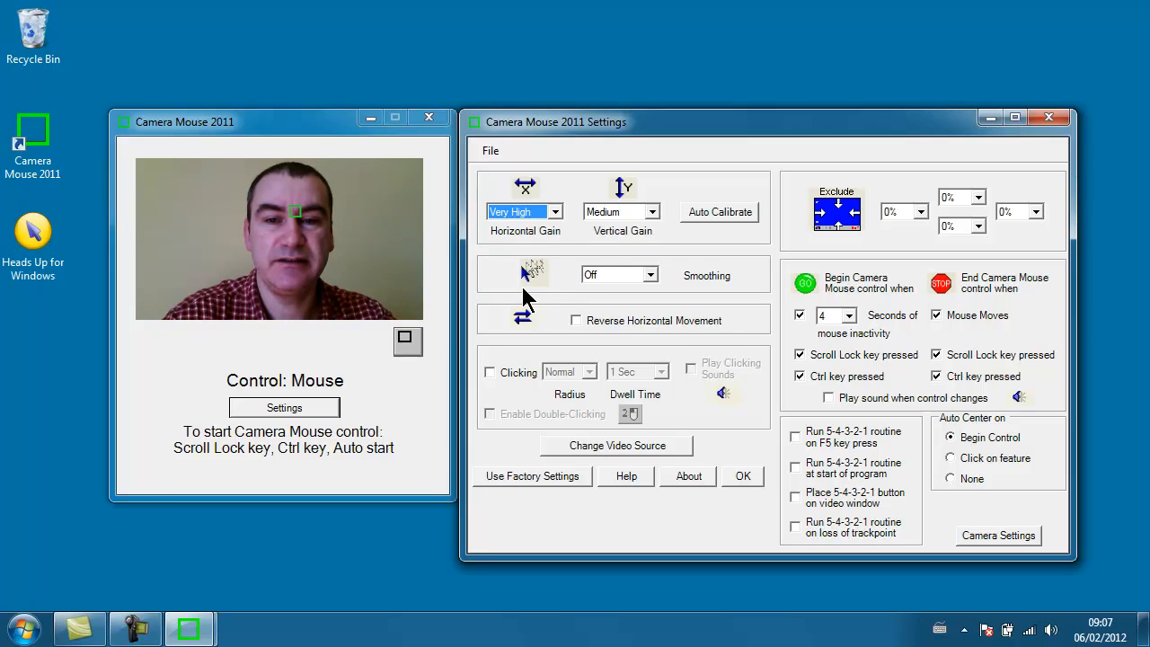
click(554, 213)
click(519, 241)
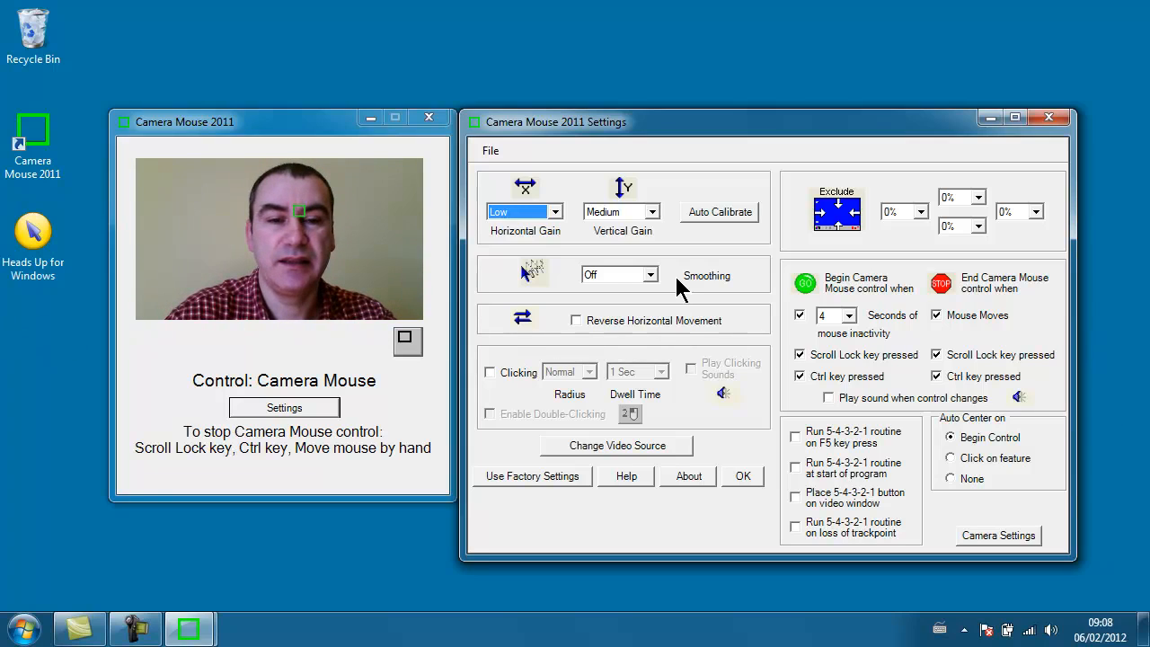
Step: Calibrate the gains automatically with head movements and check the Horizontal Gain options
click(728, 221)
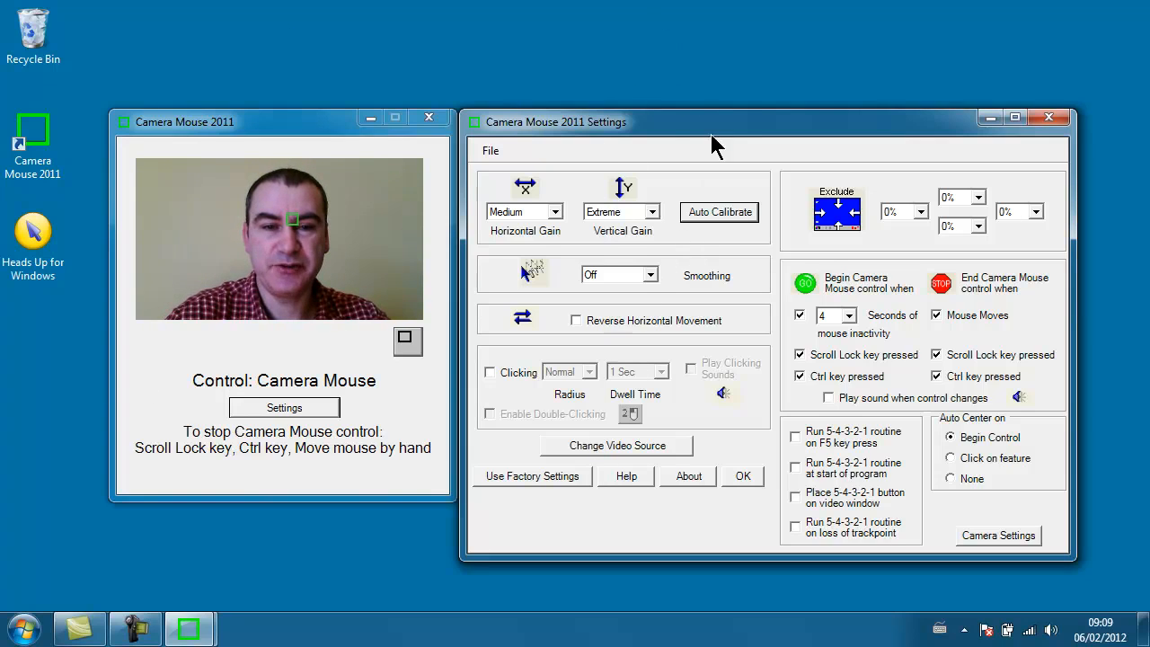
click(555, 212)
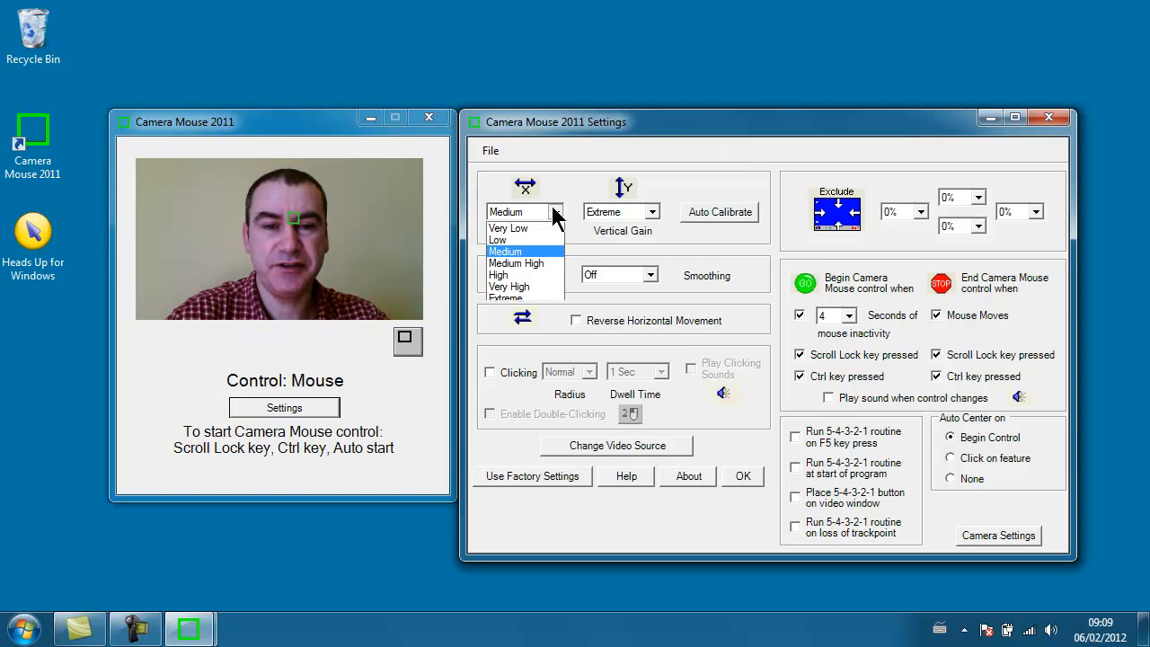
click(578, 151)
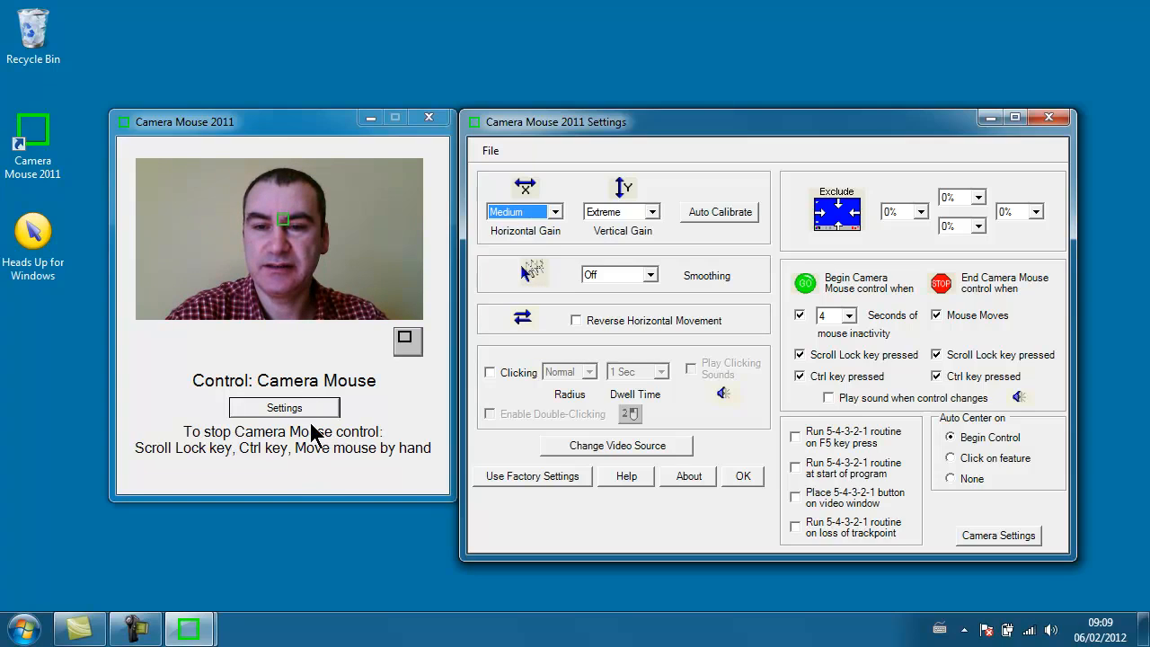
Step: Set Smoothing to High and the Vertical Gain to Medium
click(650, 275)
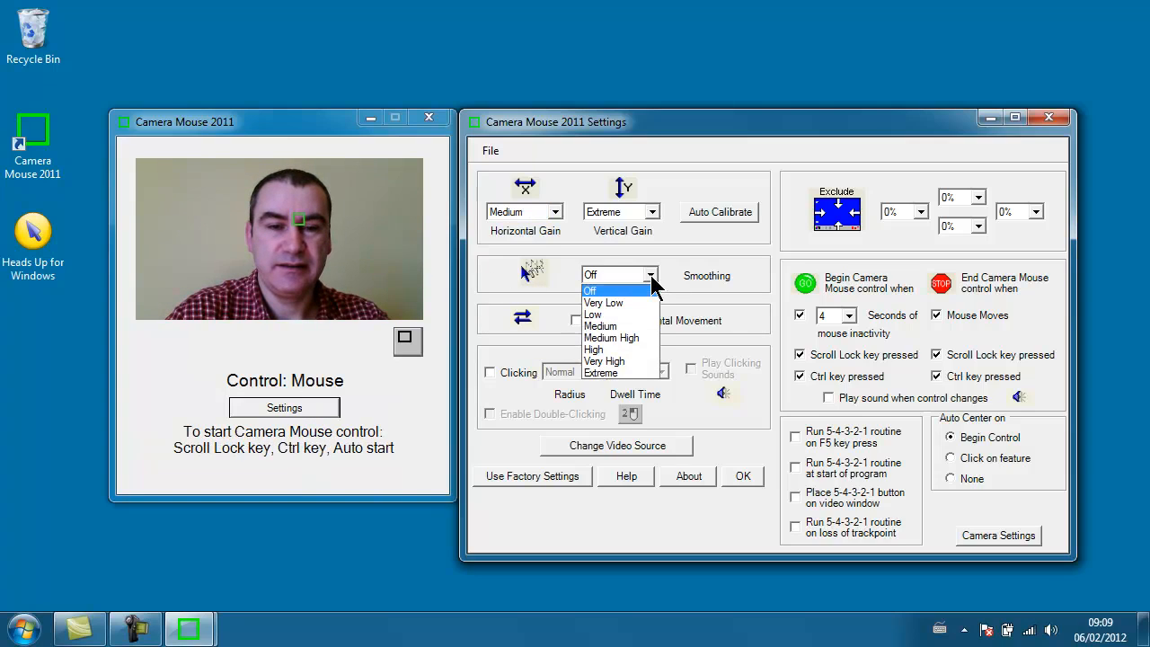
click(616, 350)
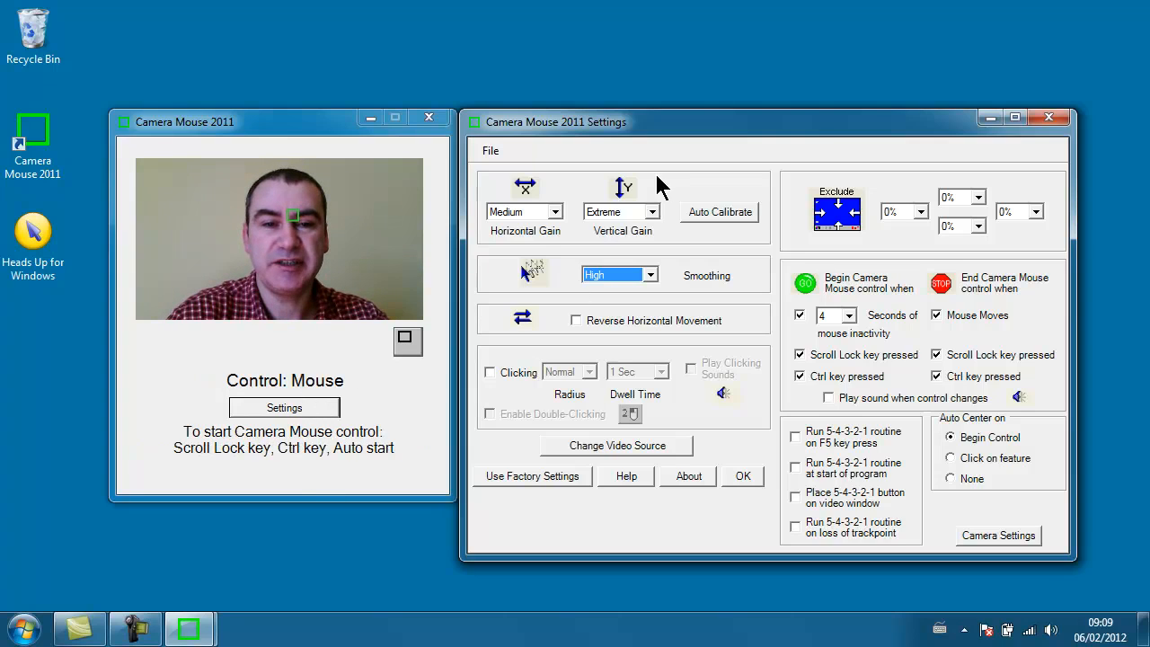
click(653, 211)
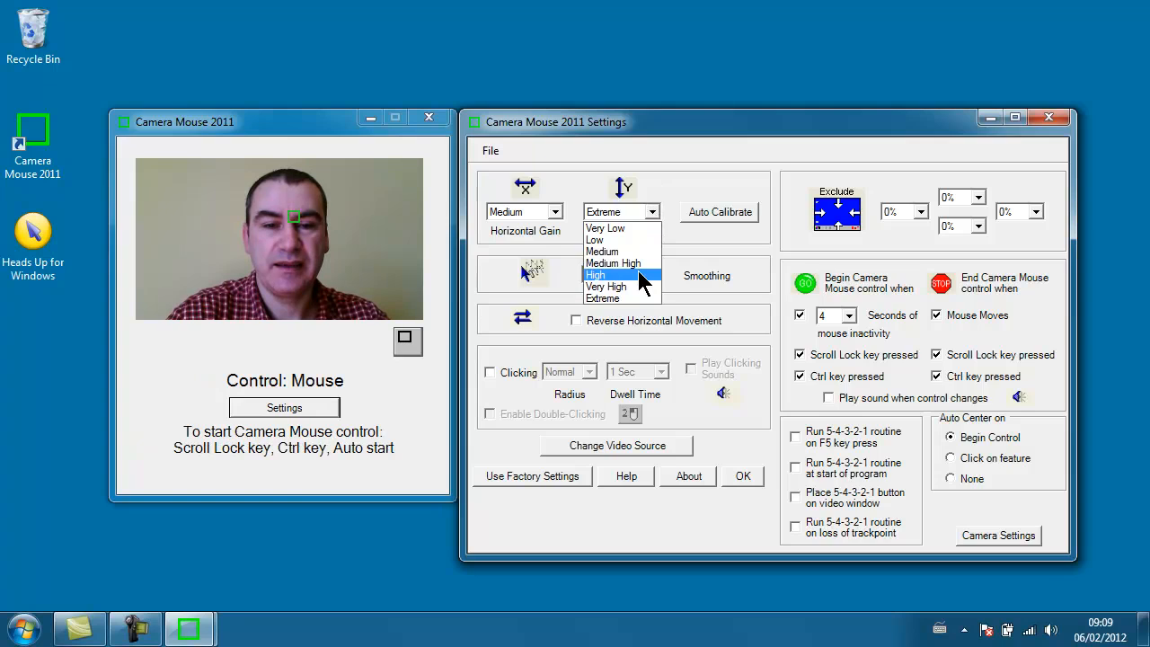
click(638, 270)
click(650, 212)
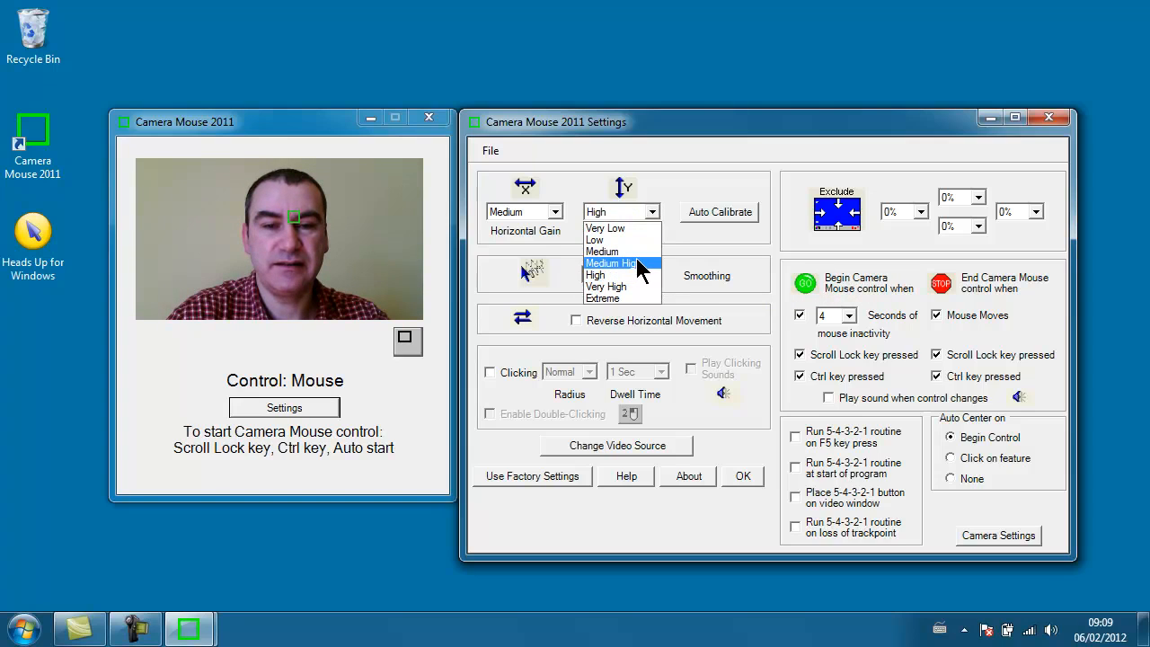
click(637, 254)
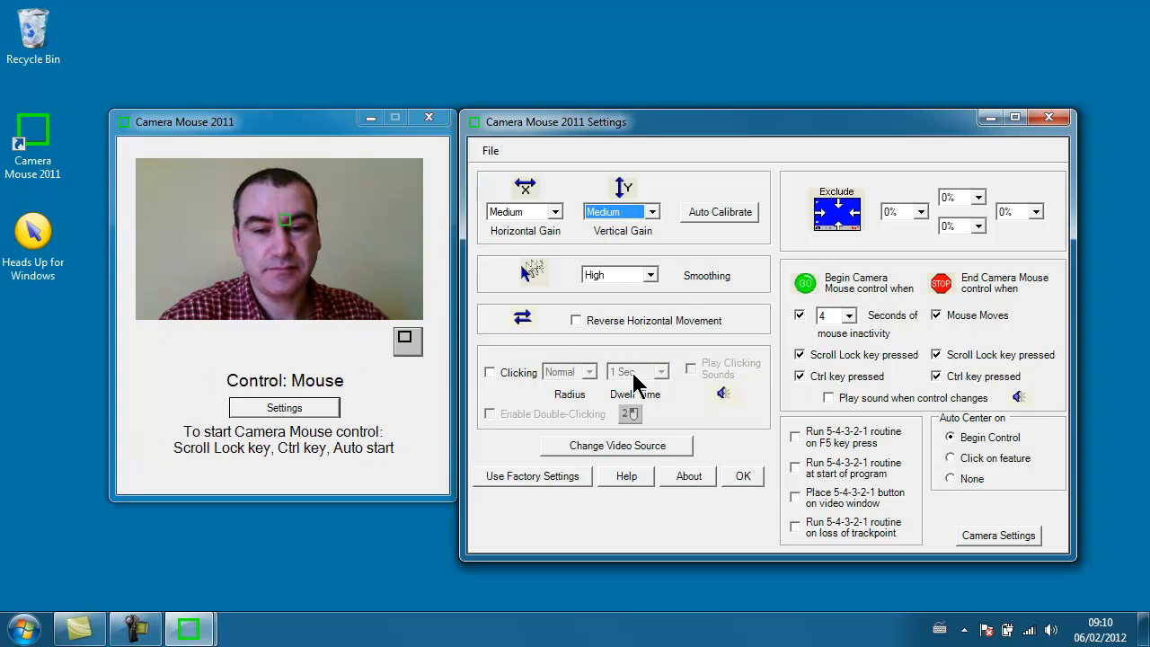
Step: Enable dwell Clicking with a Normal radius and 1 Sec dwell time, and turn on clicking sounds
click(490, 372)
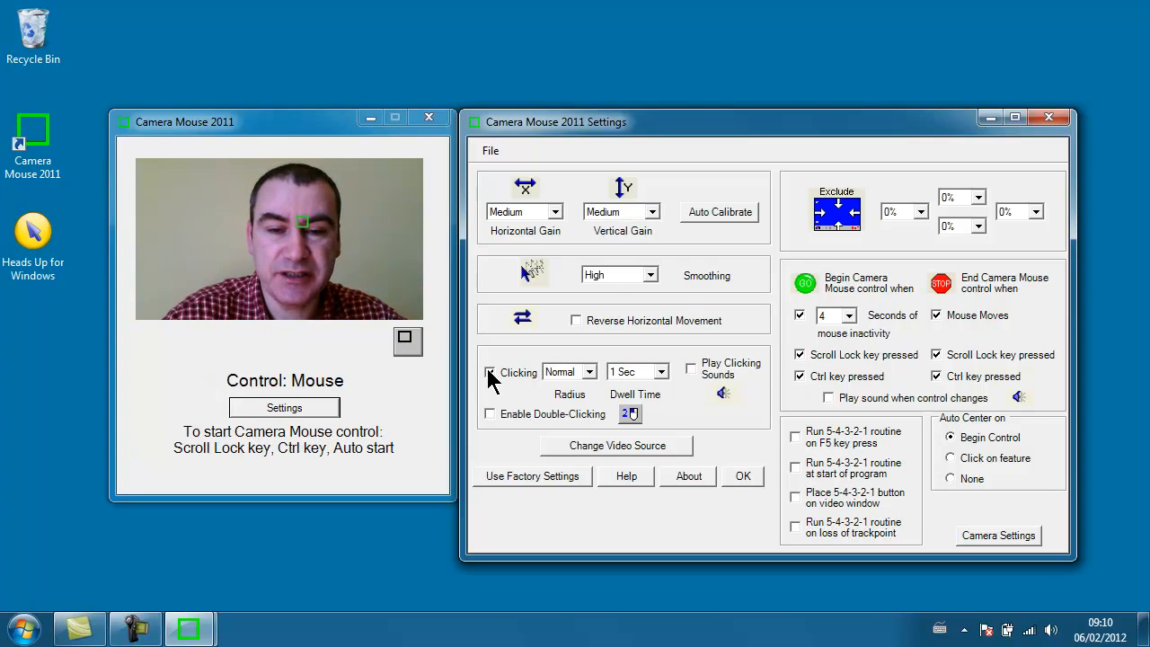
click(692, 369)
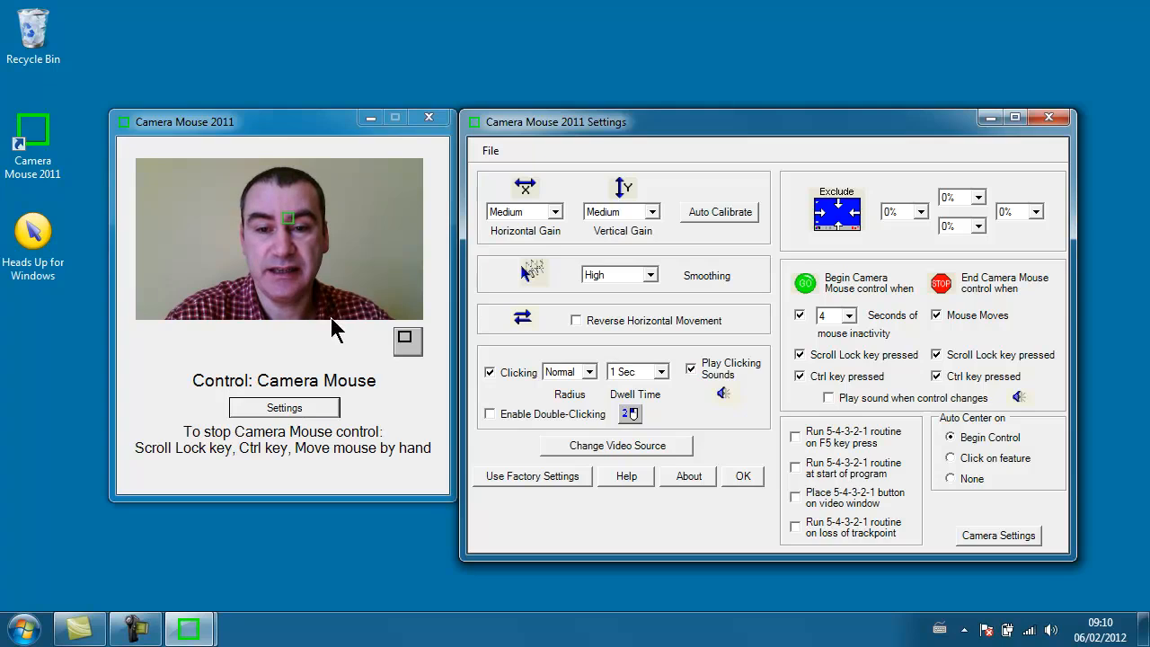
Step: Shrink the Camera Mouse video window to its compact size and restore it to full size
click(413, 338)
click(406, 339)
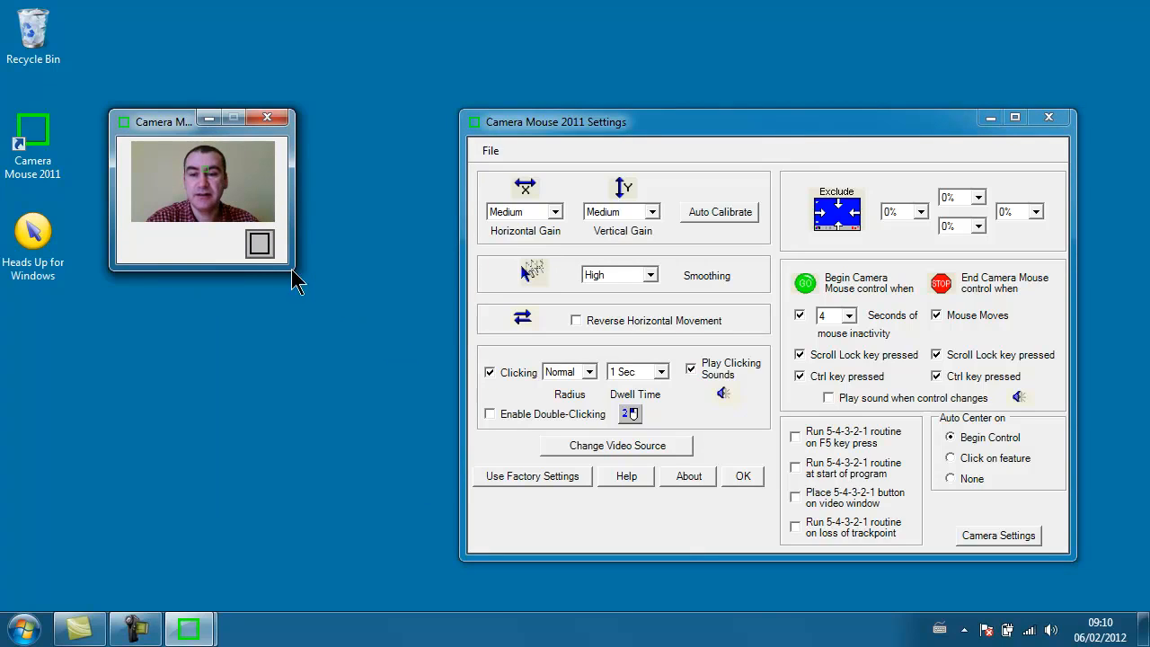
click(259, 245)
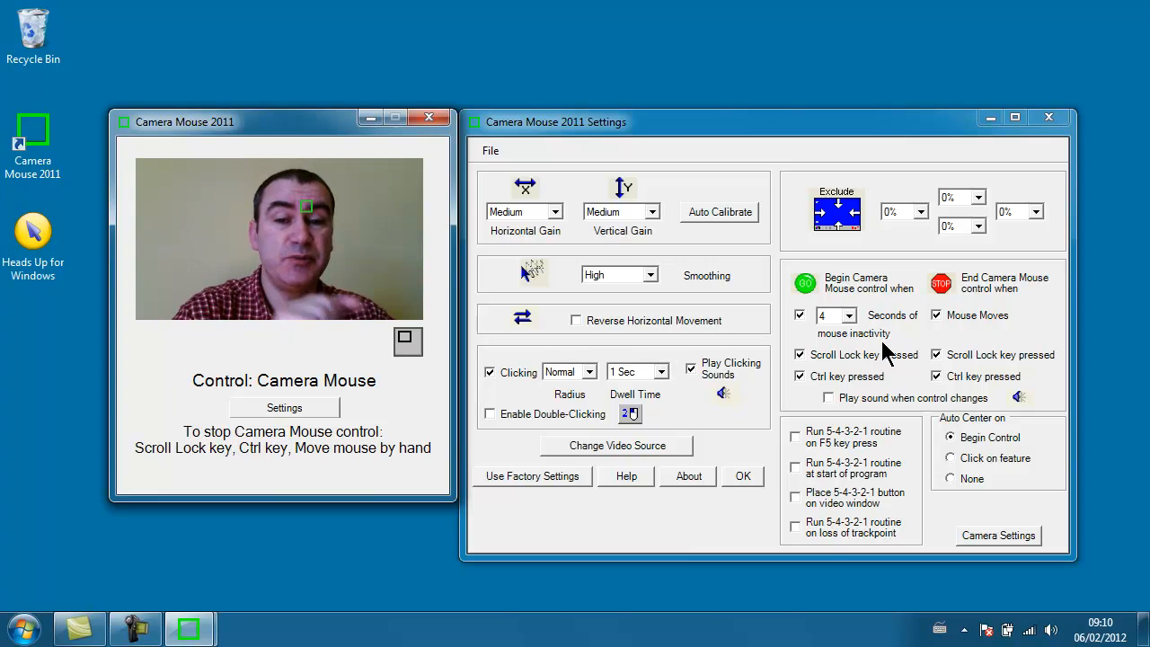
Step: Look at the available delays for starting Camera Mouse control after mouse inactivity
click(819, 316)
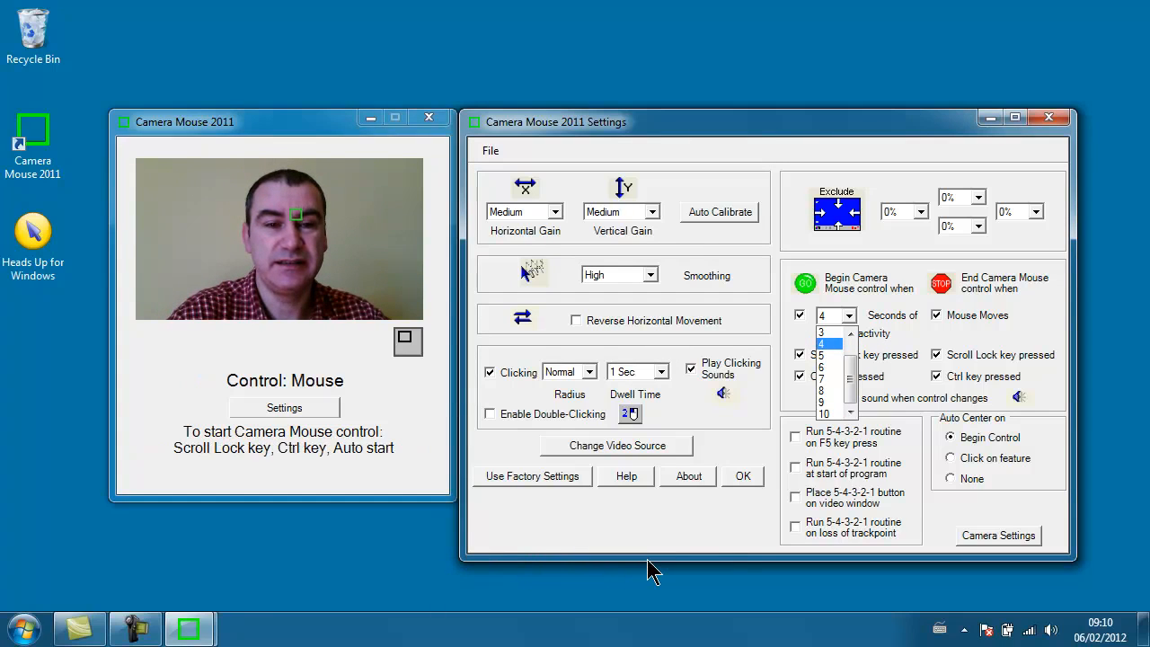
click(849, 134)
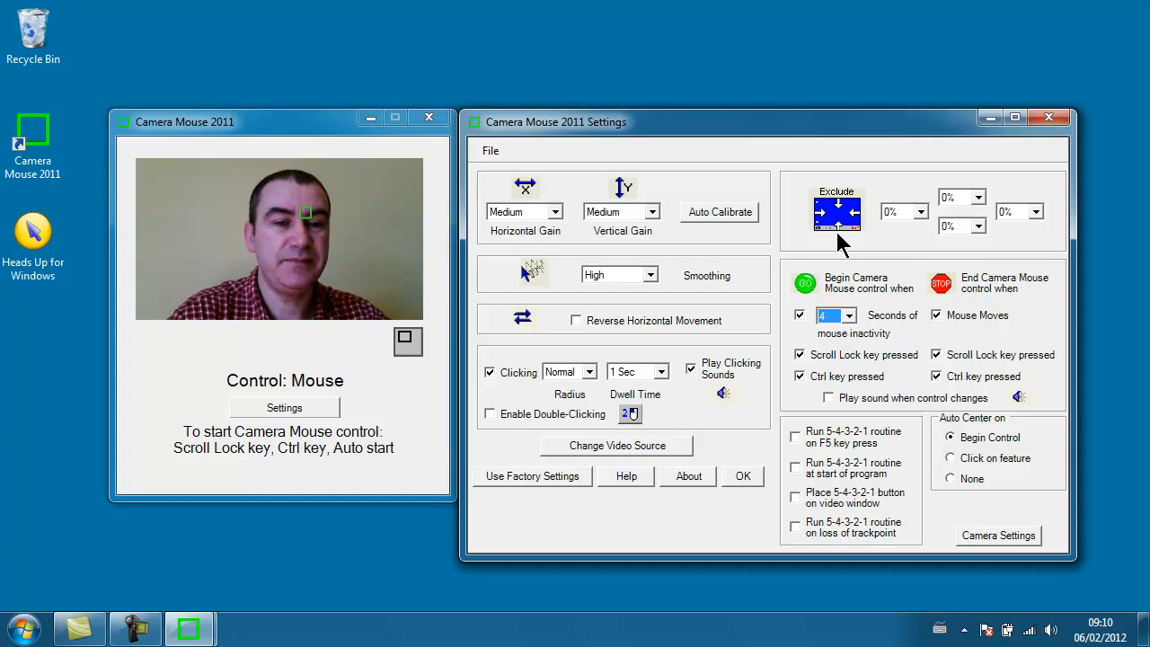
Step: Exclude the bottom 10% of the screen from Camera Mouse control and test the pointer near the taskbar
click(978, 227)
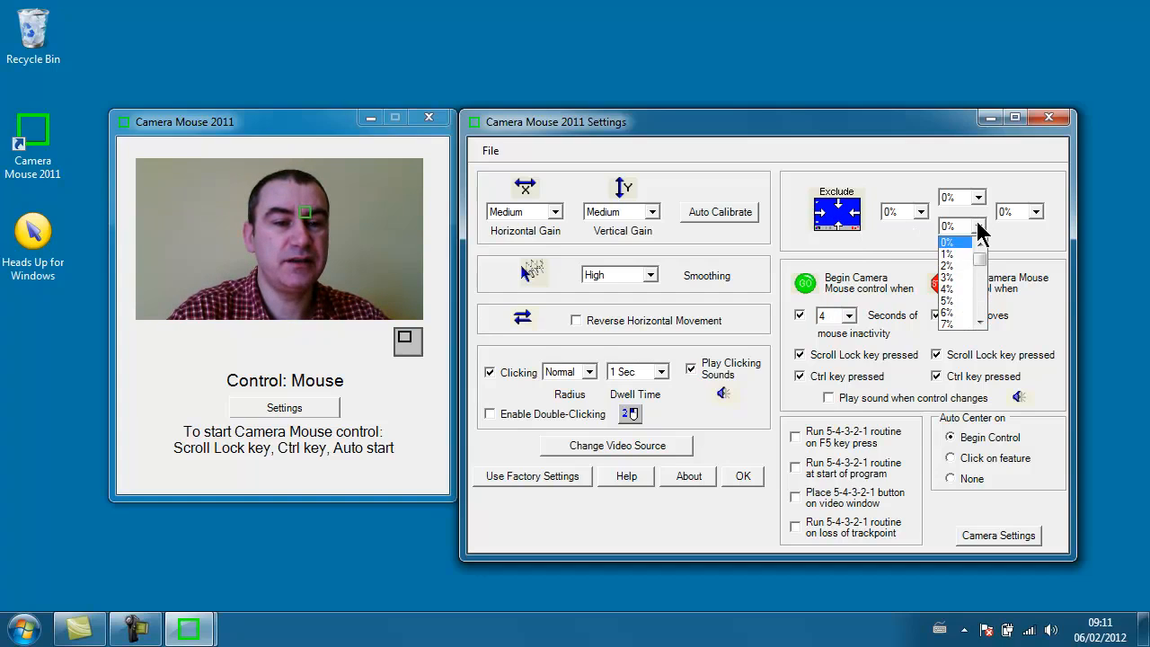
click(978, 322)
click(978, 322)
click(978, 323)
click(978, 323)
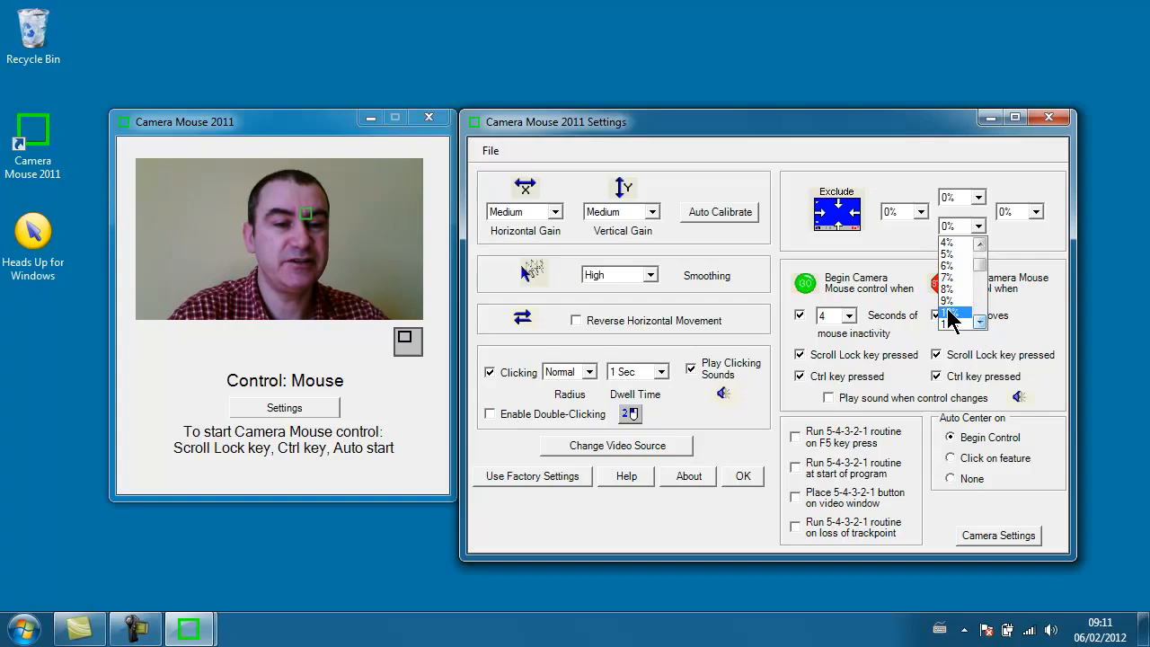
click(950, 314)
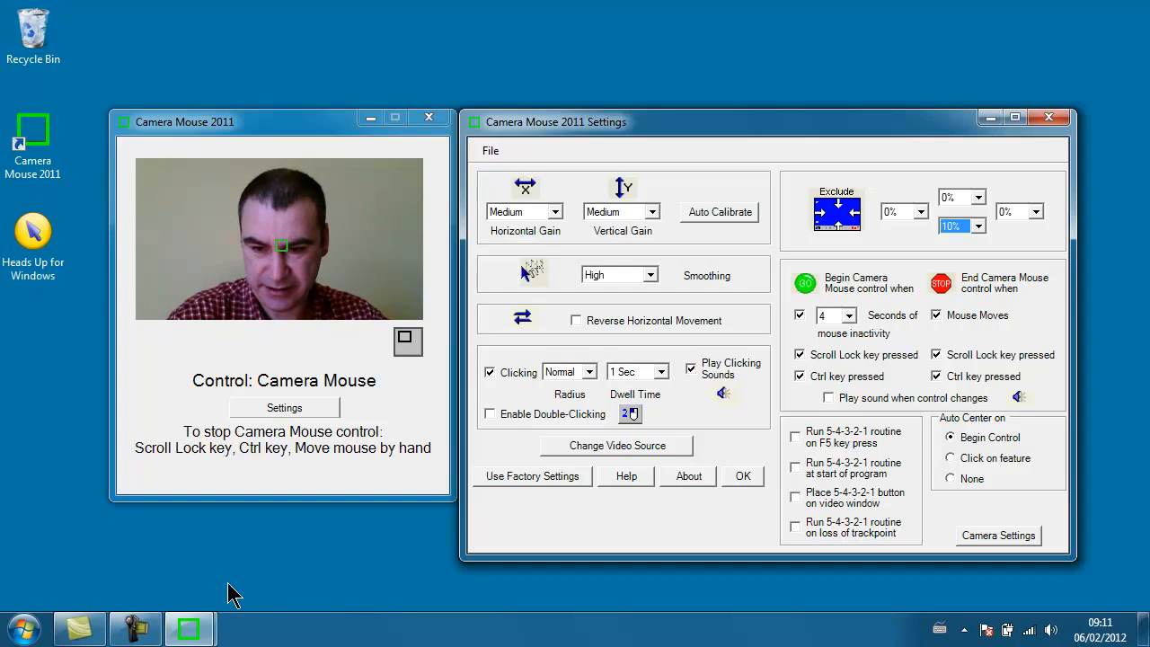
click(195, 544)
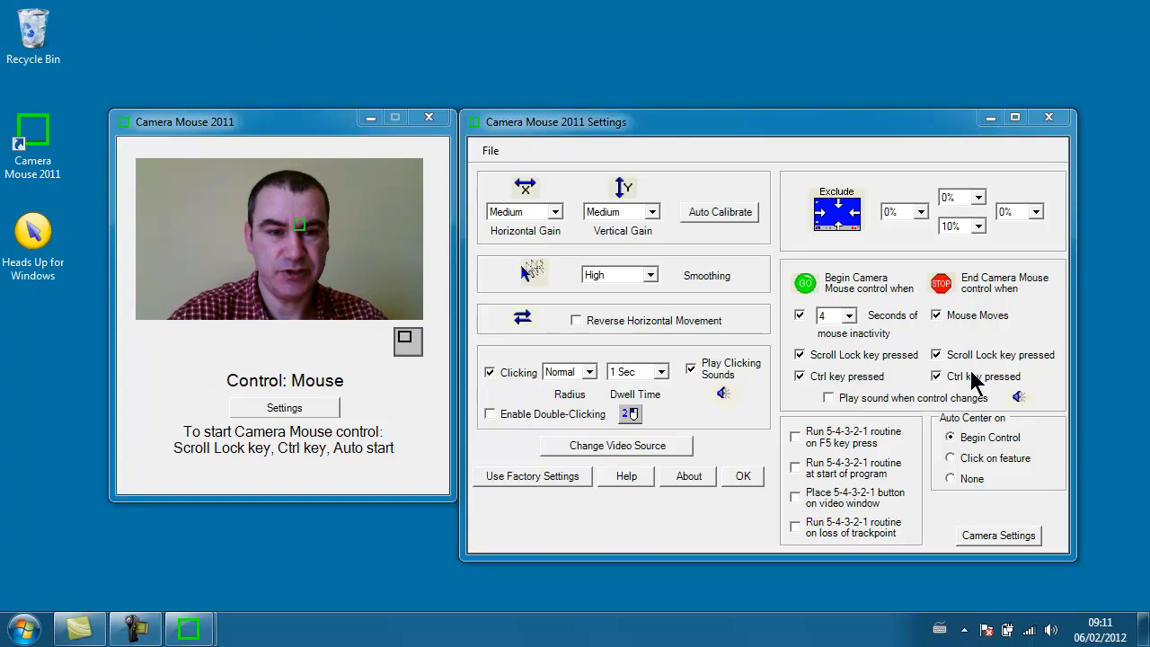
Step: Reset the excluded area along the bottom edge of the screen to 0%
click(978, 226)
scroll(983, 274, up, 2)
drag(980, 255, 984, 224)
click(951, 242)
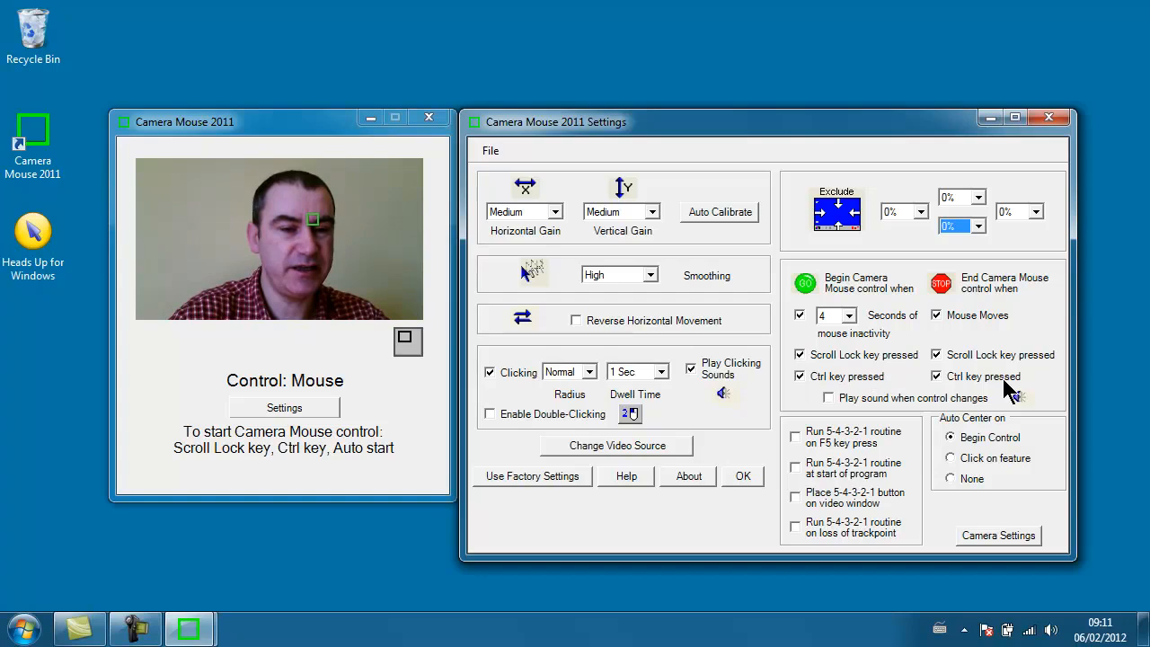
Step: Switch Camera Mouse control on and off, and try Reverse Horizontal Movement before turning it off again
key(ctrl)
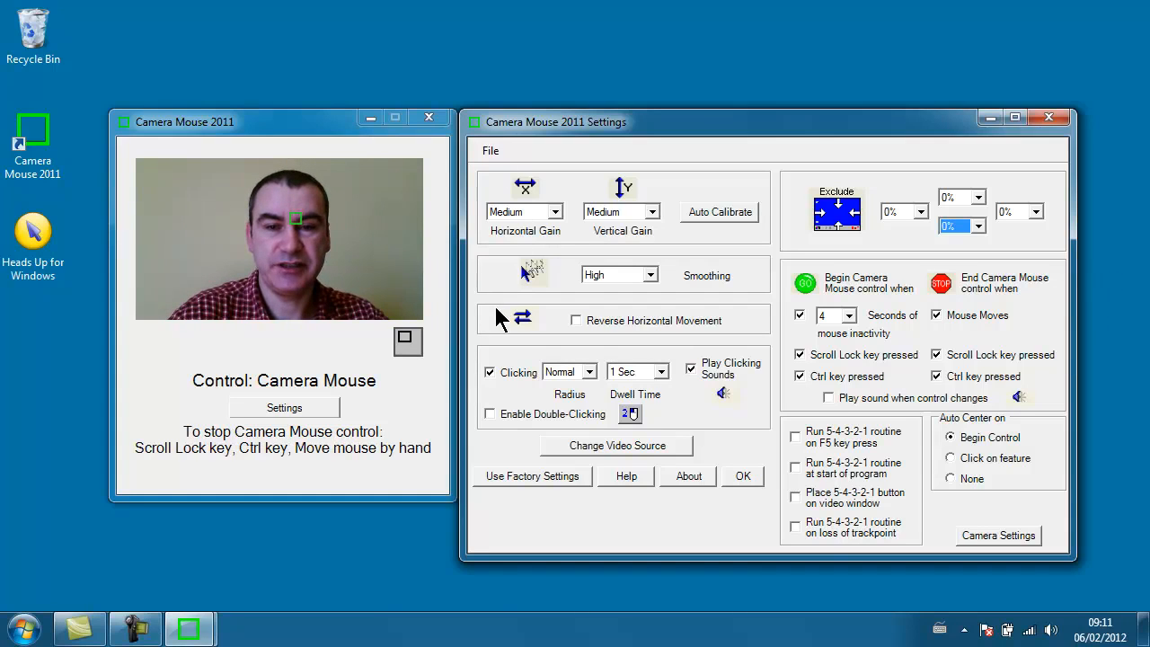
key(ctrl)
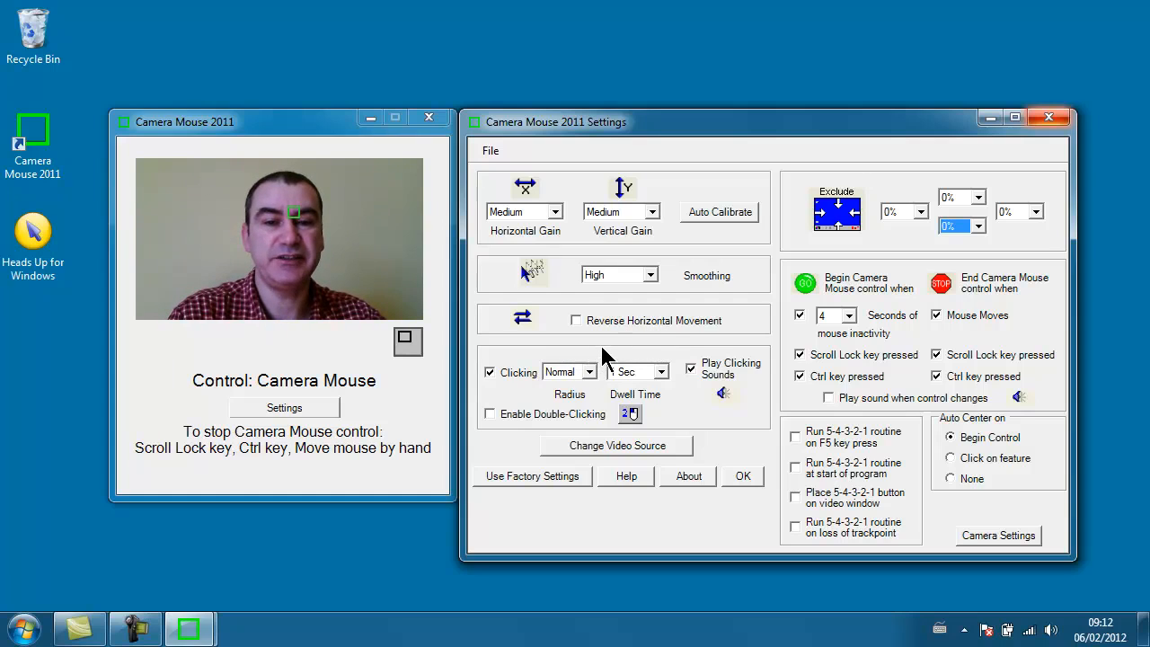
click(659, 324)
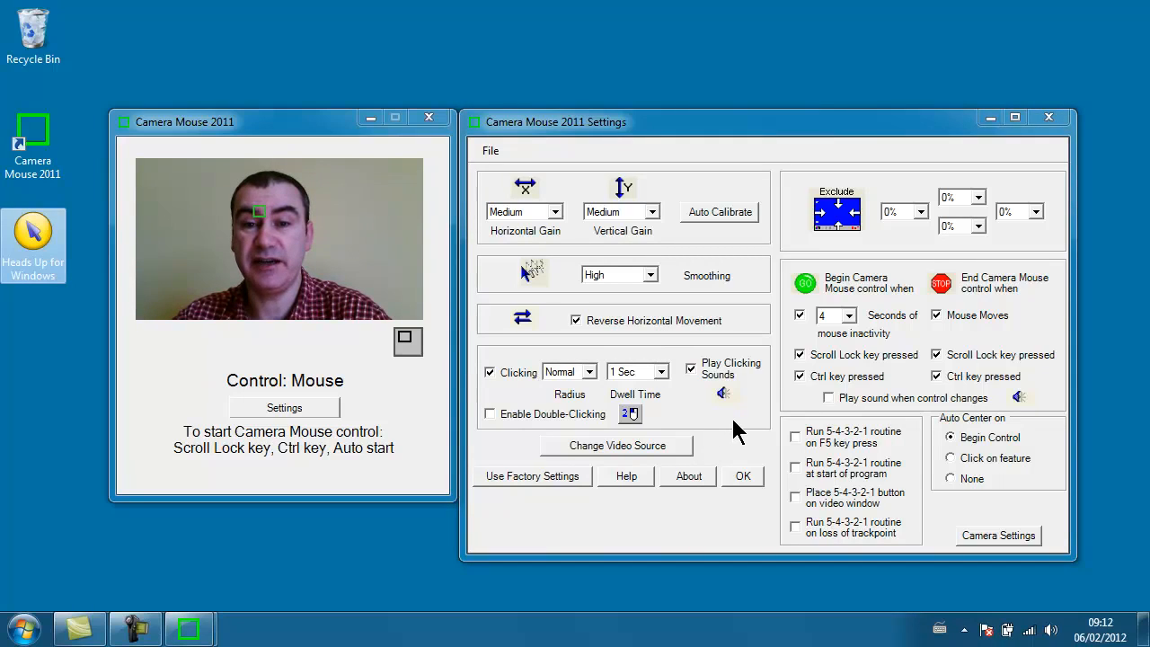
click(575, 320)
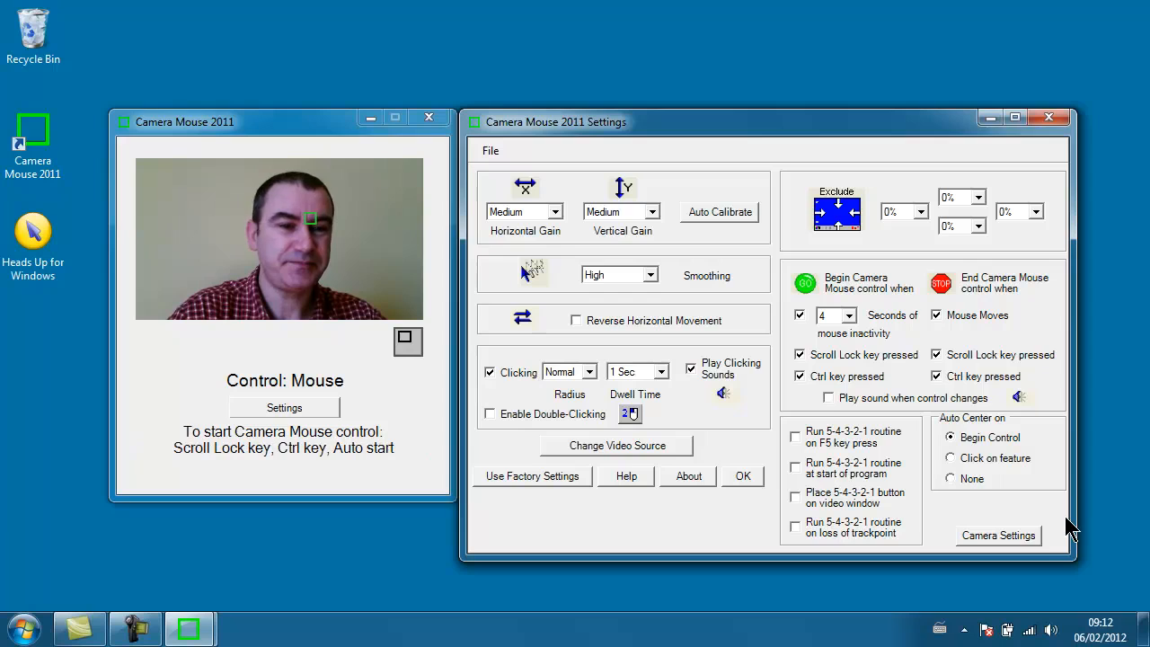
Step: Close the settings and move the video window, shrunk to compact size, near the upper edge of the desktop
click(1048, 117)
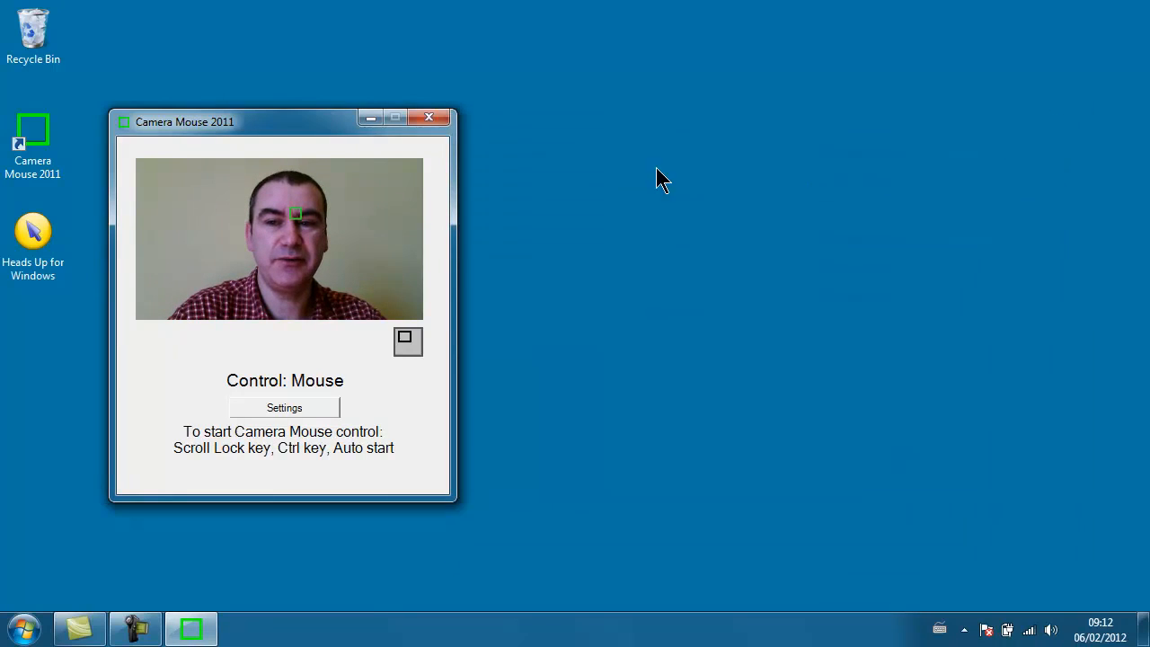
click(410, 336)
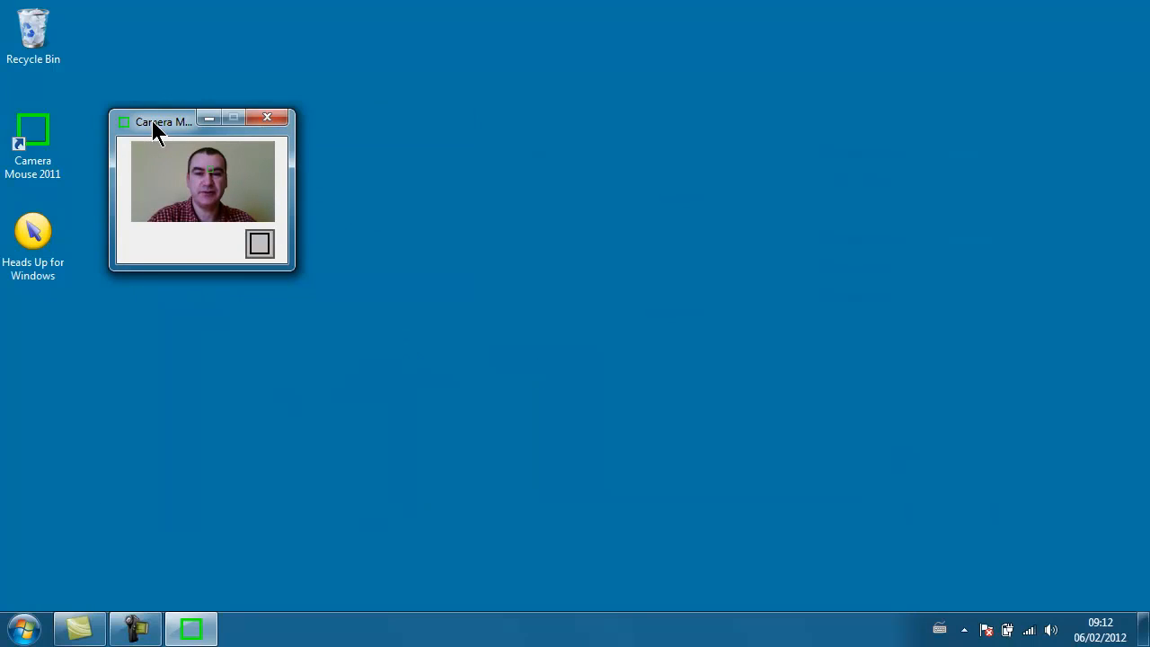
drag(153, 122, 213, 34)
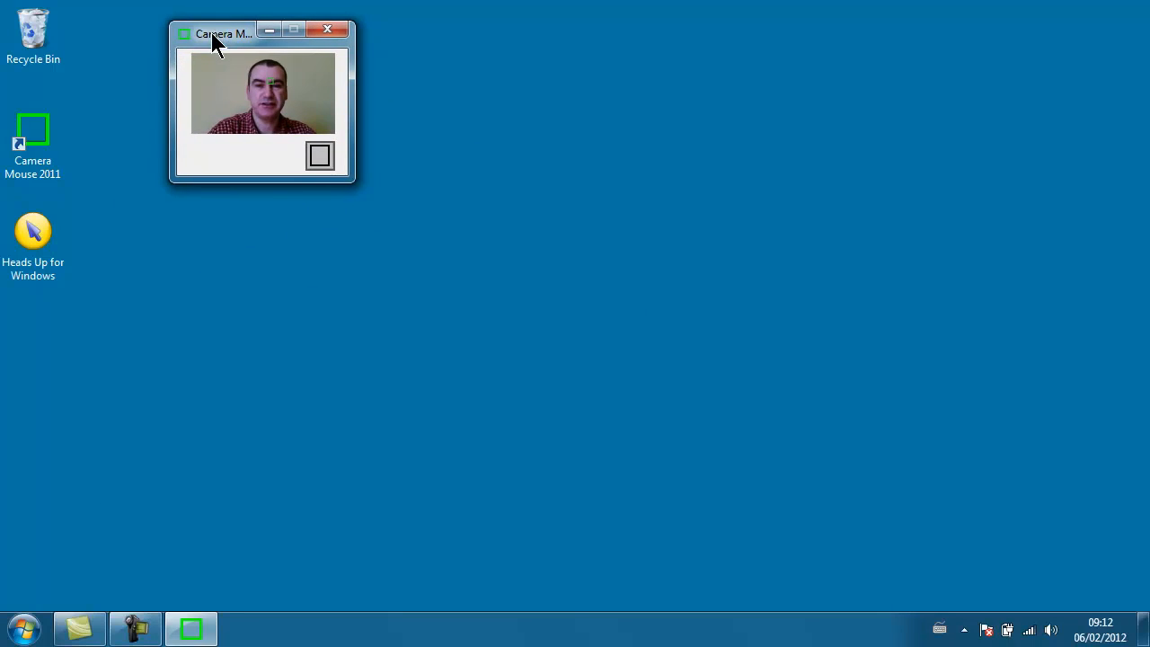
Step: Launch Heads Up for Windows from the desktop
double_click(36, 238)
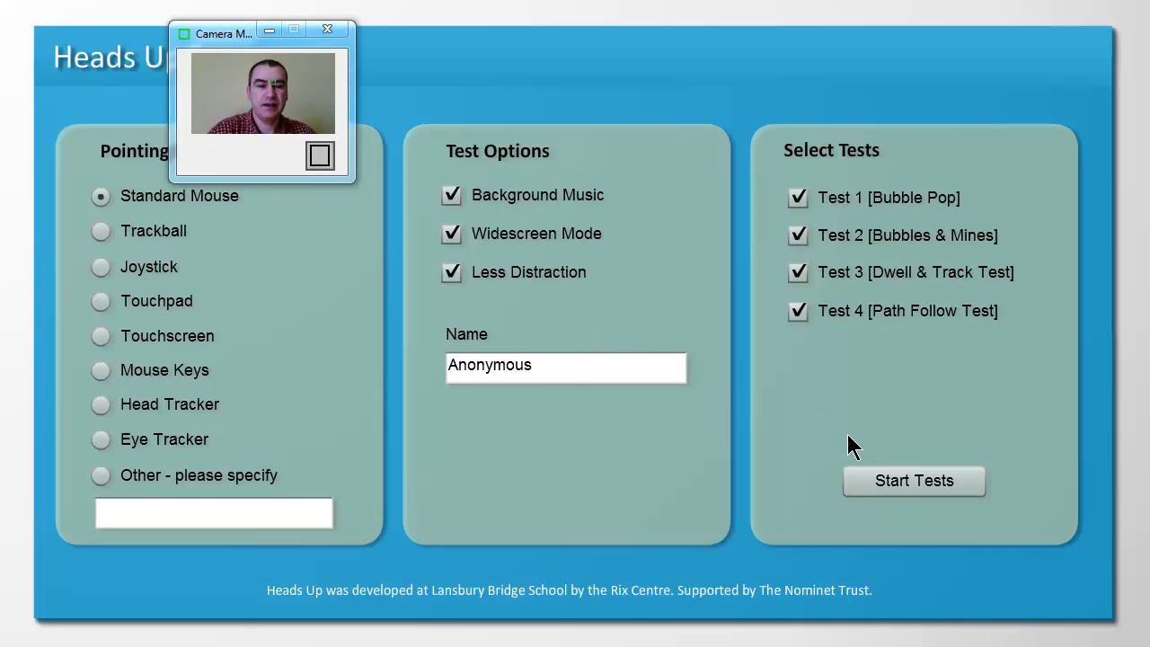
Step: Minimise the Camera Mouse window and start all four Heads Up tests with Head Tracker as the pointing device
click(266, 27)
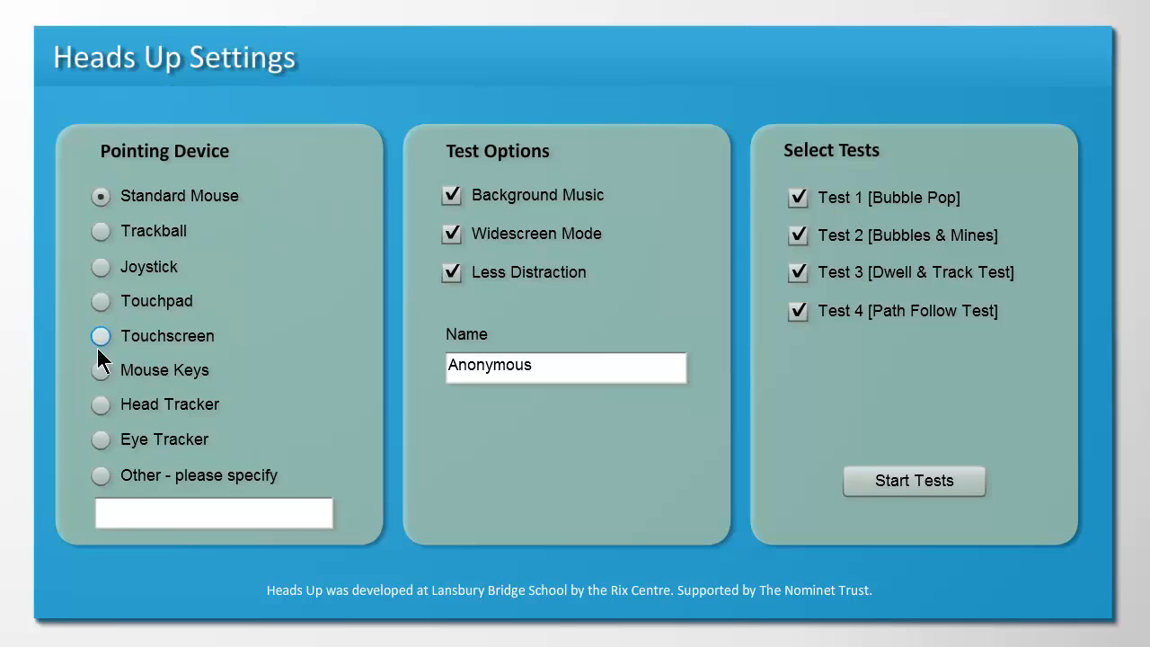
click(101, 409)
click(926, 472)
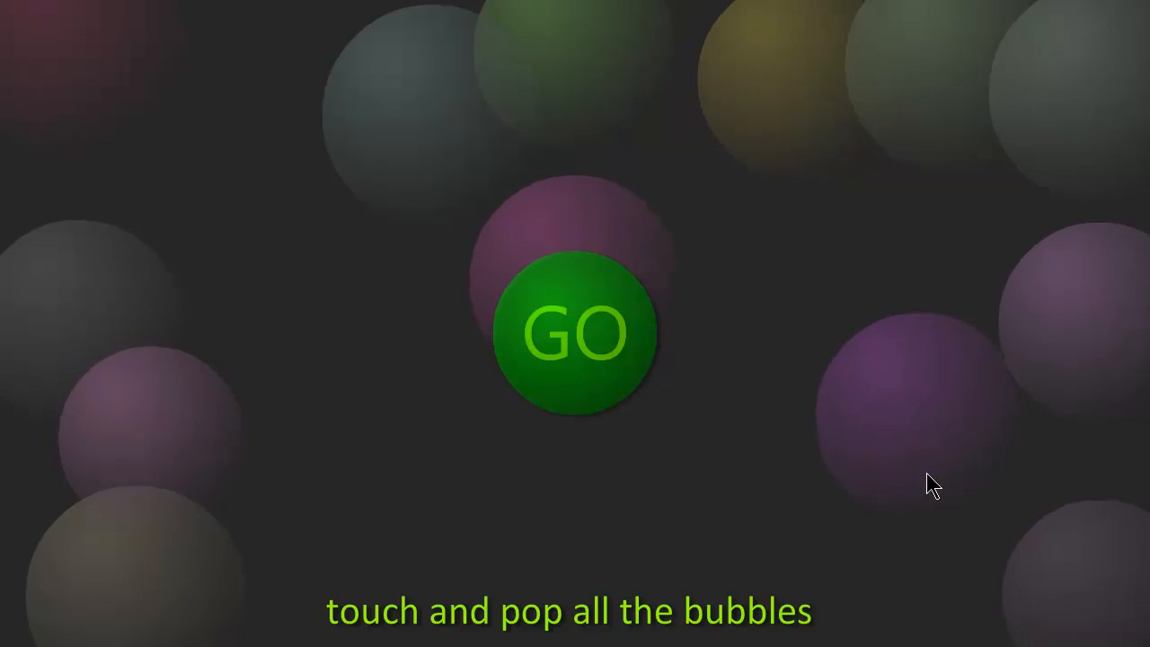
Step: Begin the Bubble Pop test and pop the bubbles around the screen one after another
click(595, 337)
click(569, 333)
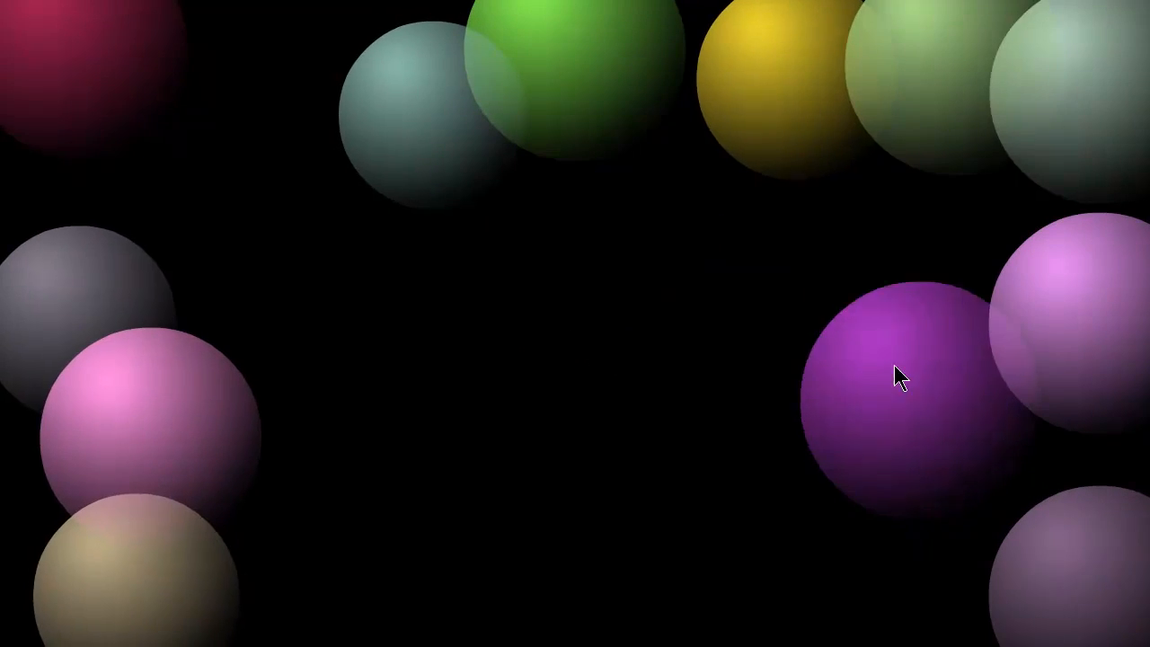
click(894, 365)
click(1083, 385)
click(998, 123)
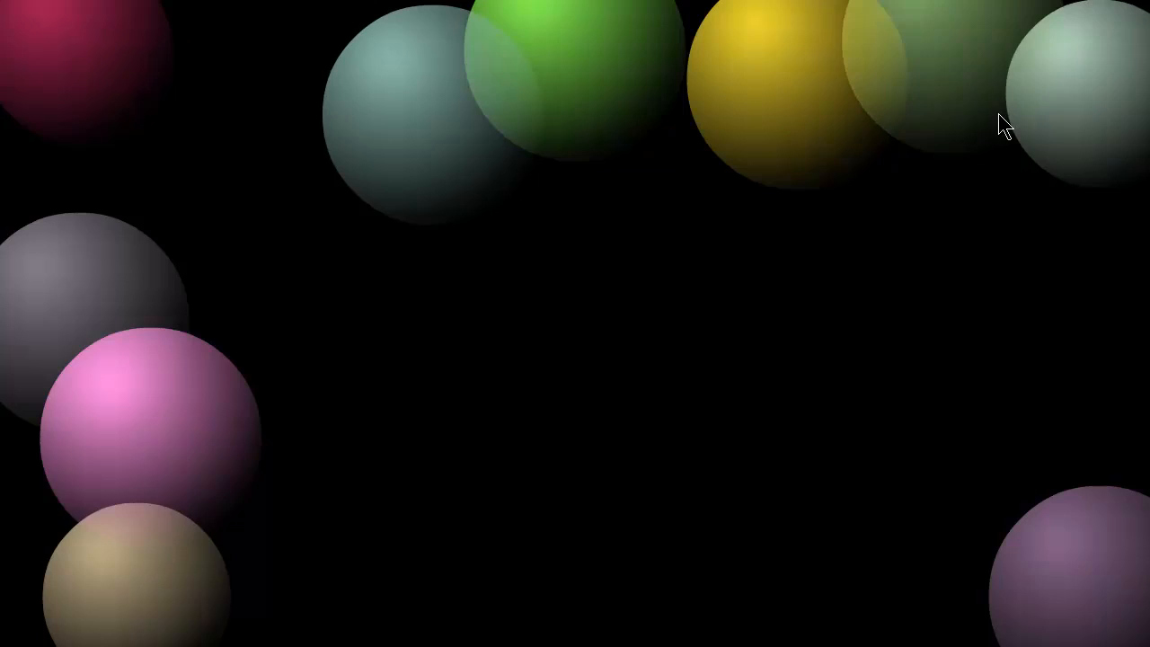
click(1081, 90)
click(791, 89)
click(600, 98)
click(423, 108)
click(90, 288)
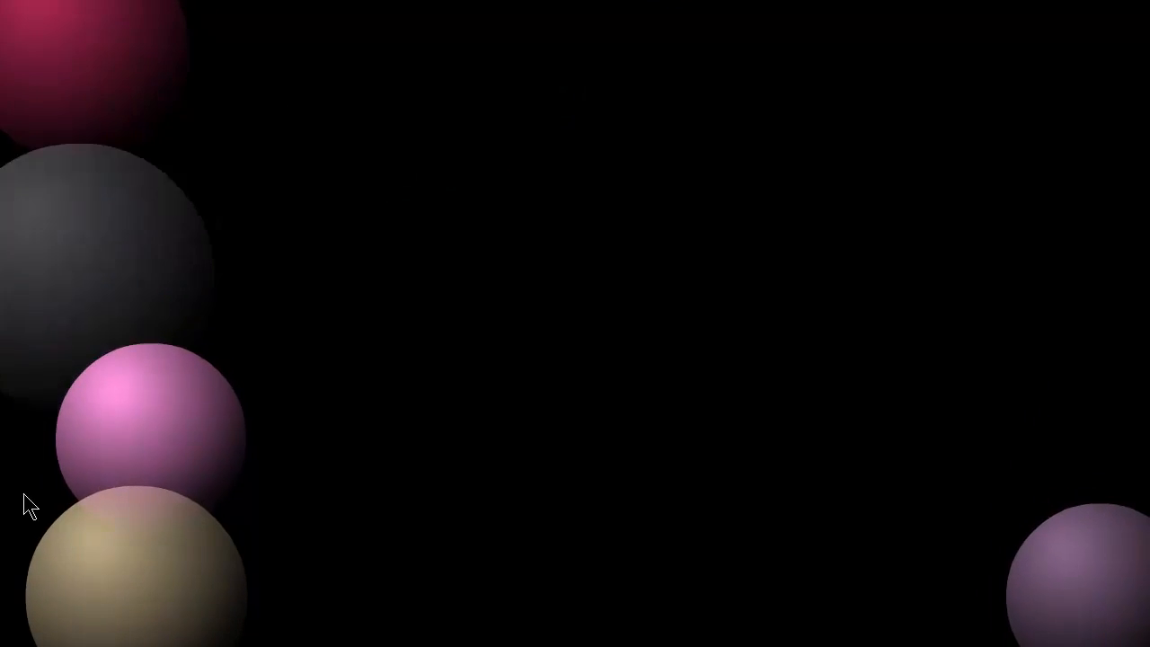
click(171, 620)
click(93, 398)
click(120, 61)
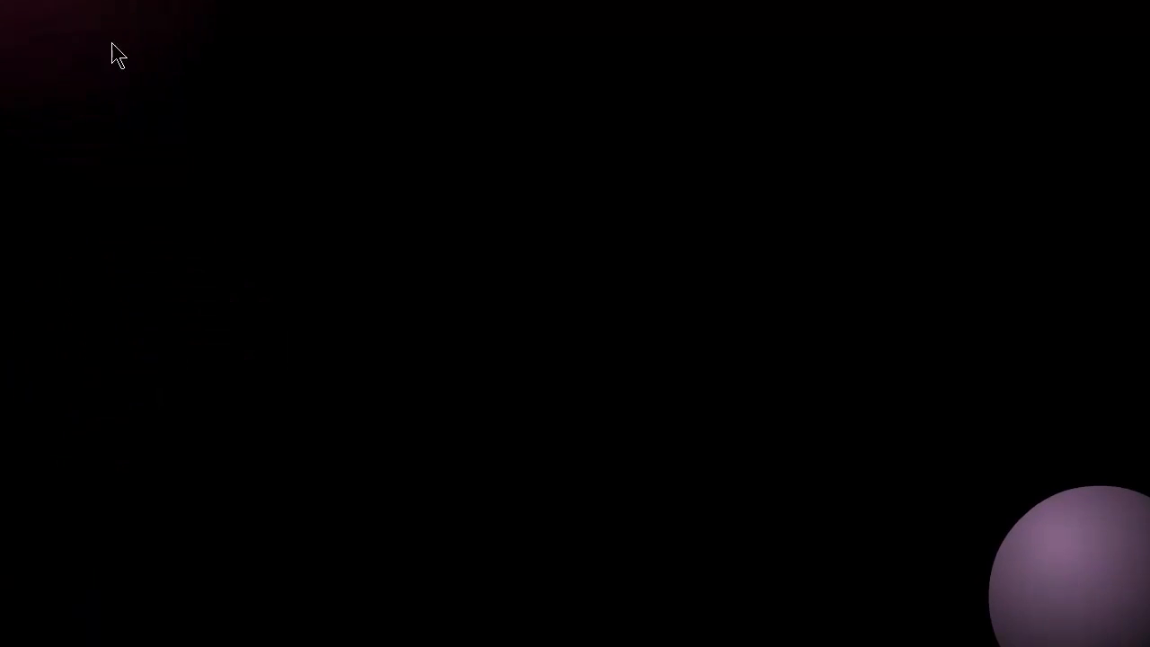